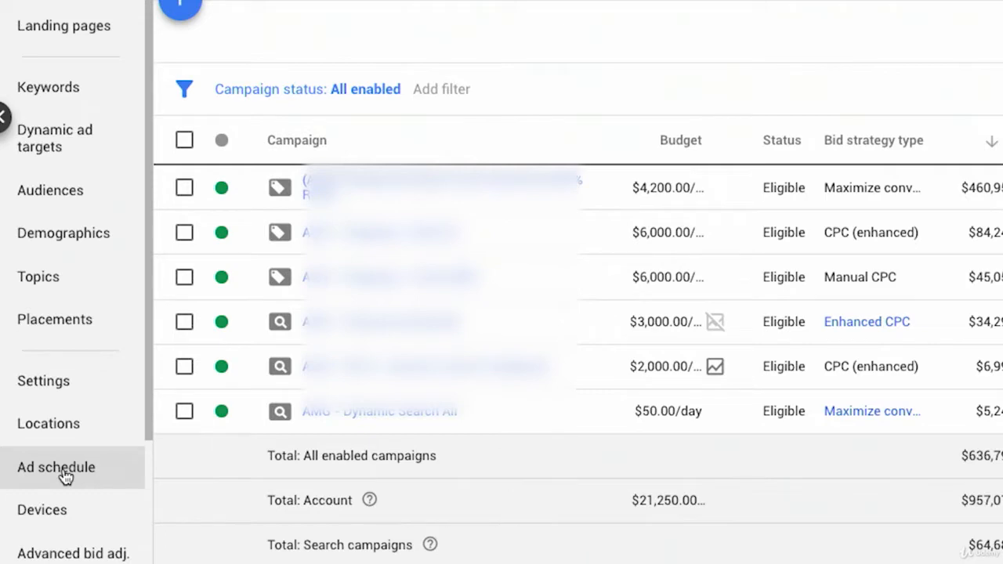
# Open the ad schedule report for all campaigns and sort its rows by highest cost
pyautogui.click(65, 476)
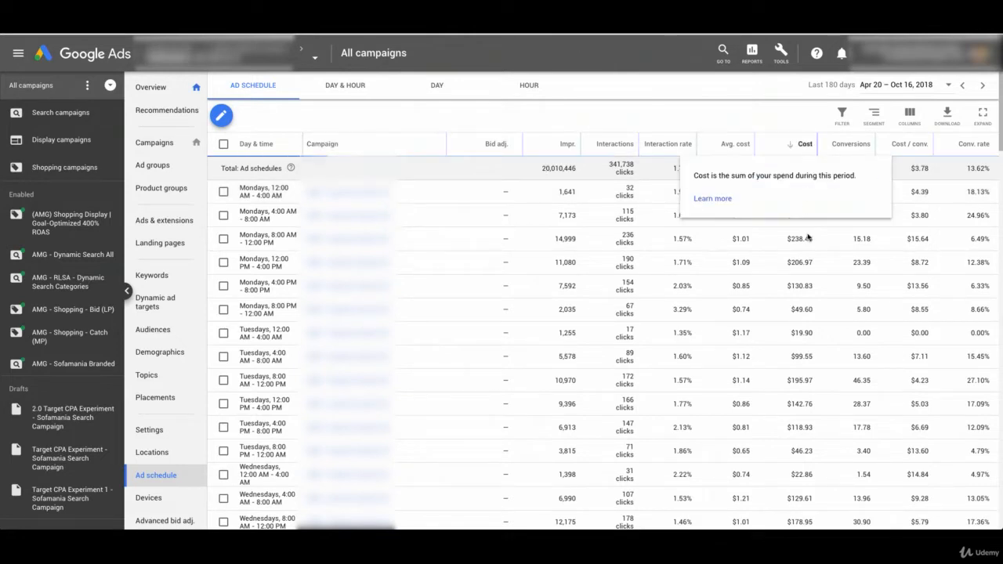
pyautogui.click(805, 143)
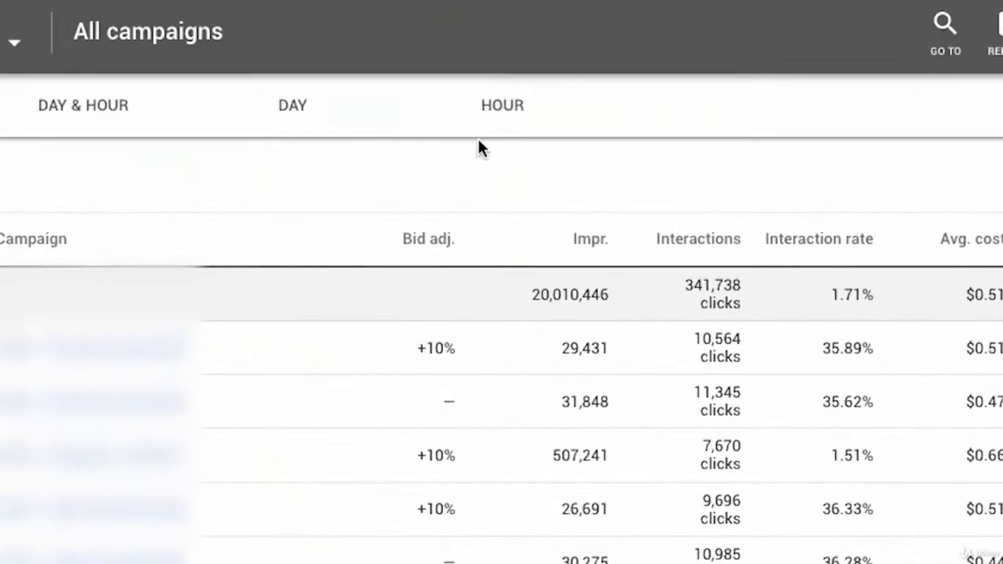
# Show performance by hour and filter the rows to a conversion rate greater than 11.2%
pyautogui.click(528, 117)
pyautogui.moveTo(633, 243)
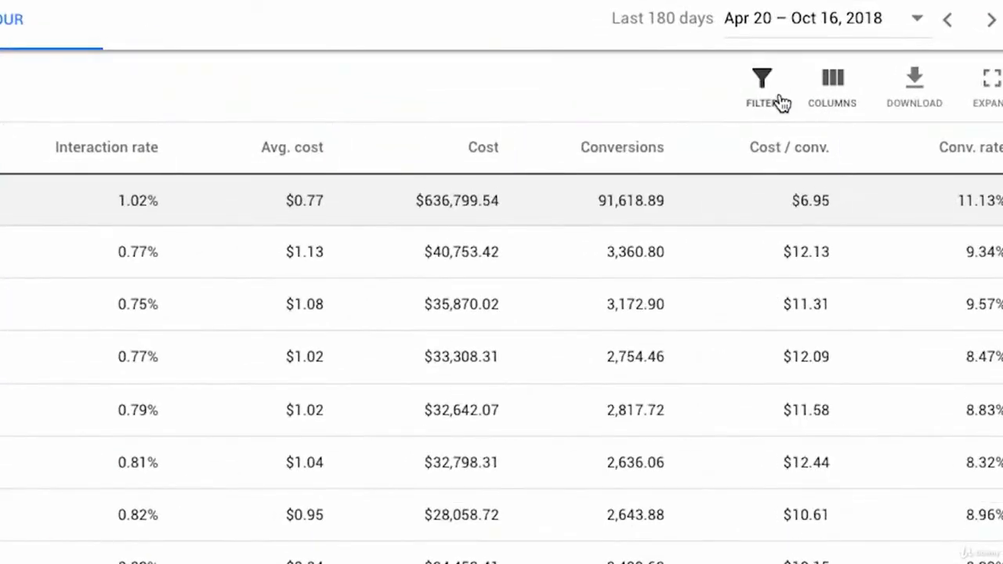
pyautogui.click(885, 129)
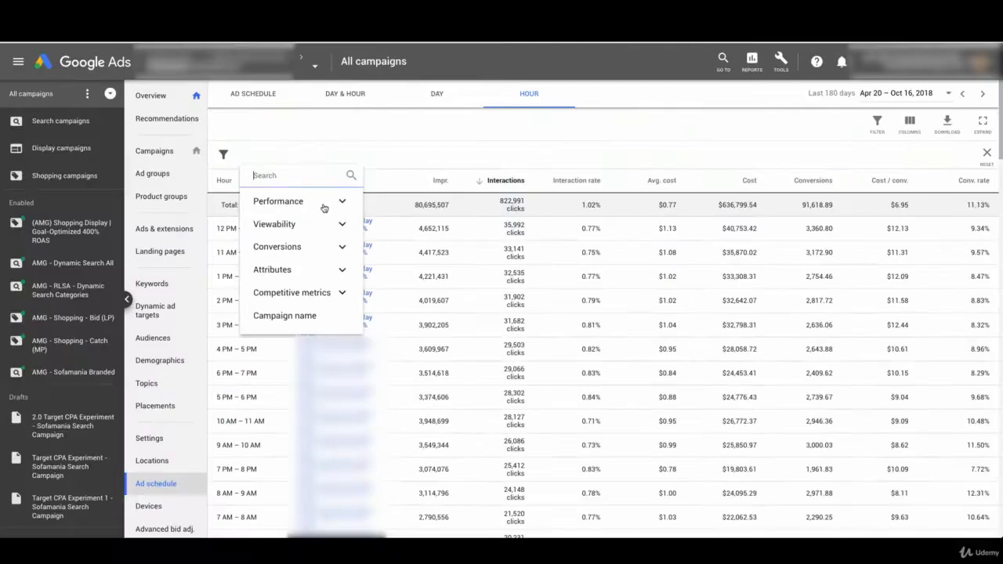
pyautogui.click(324, 205)
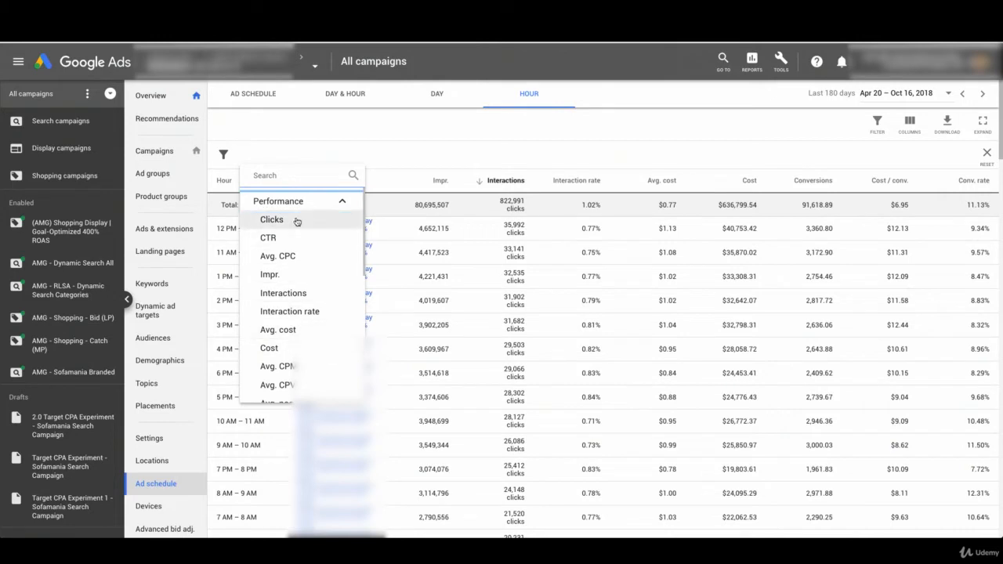
pyautogui.click(323, 201)
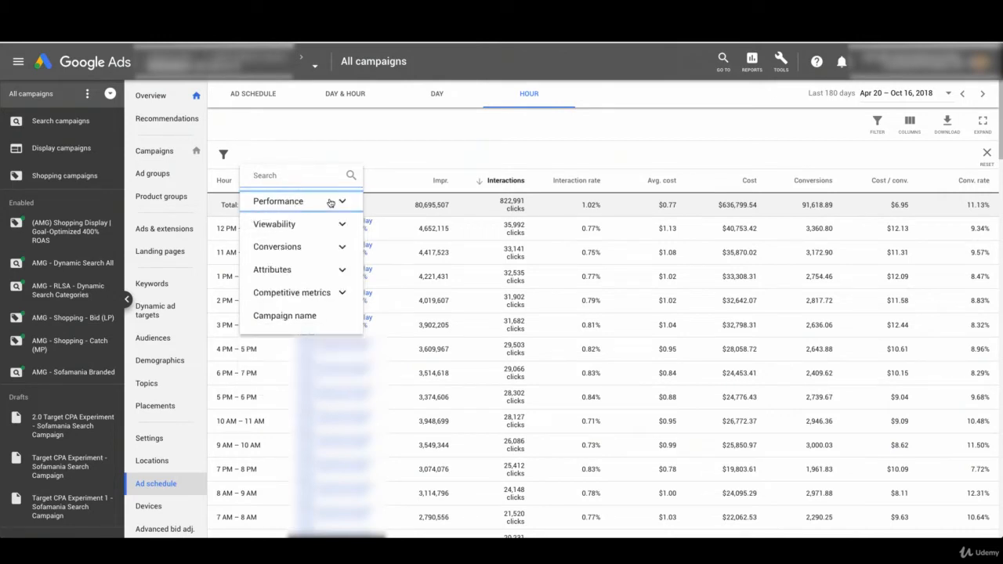
pyautogui.click(338, 246)
pyautogui.click(327, 302)
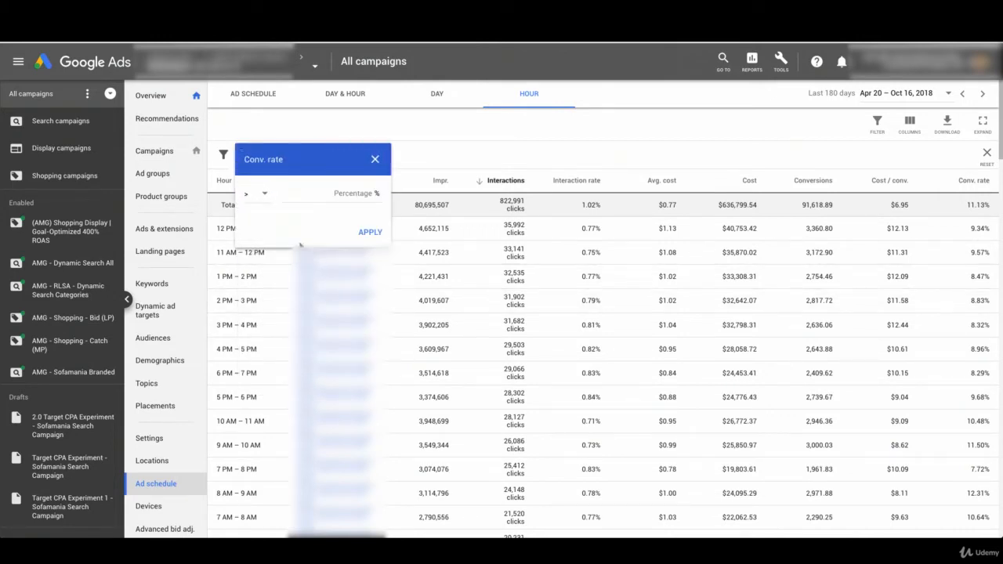
pyautogui.click(324, 194)
pyautogui.write('11.')
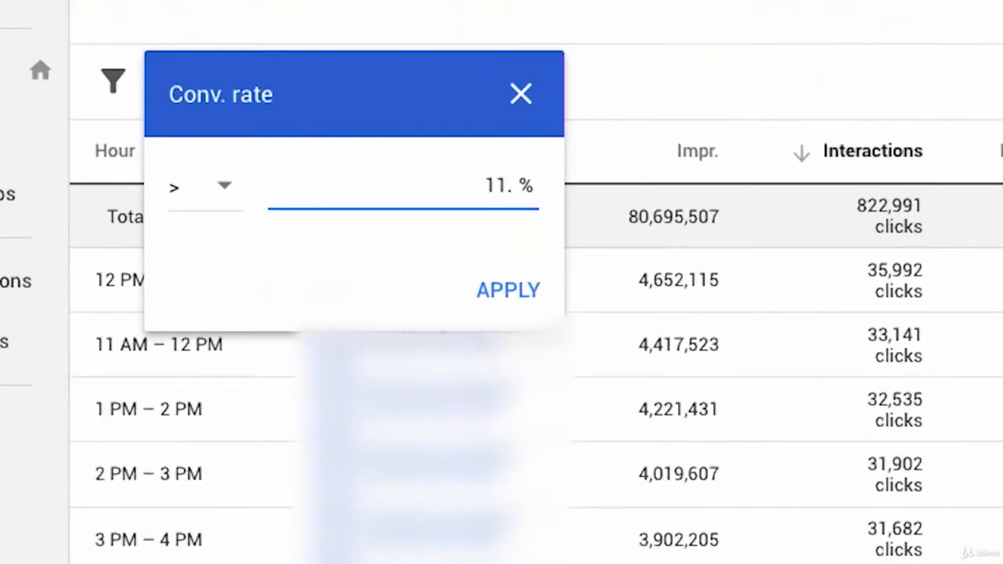
pyautogui.write('2')
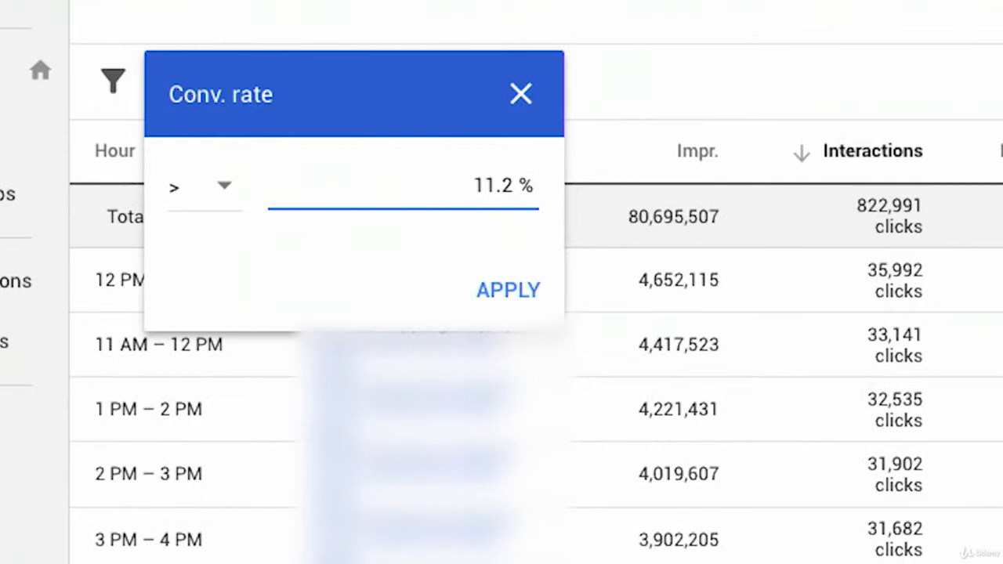
pyautogui.click(477, 291)
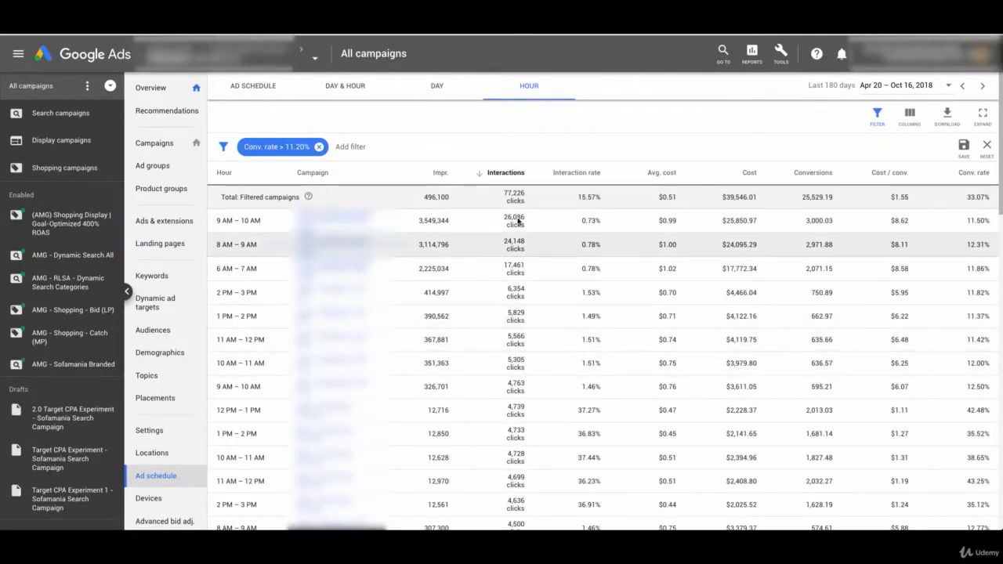
# Review the filtered hourly rows through to the totals and return to the ad schedule report
pyautogui.scroll(-4, 572, 392)
pyautogui.scroll(-10, 659, 384)
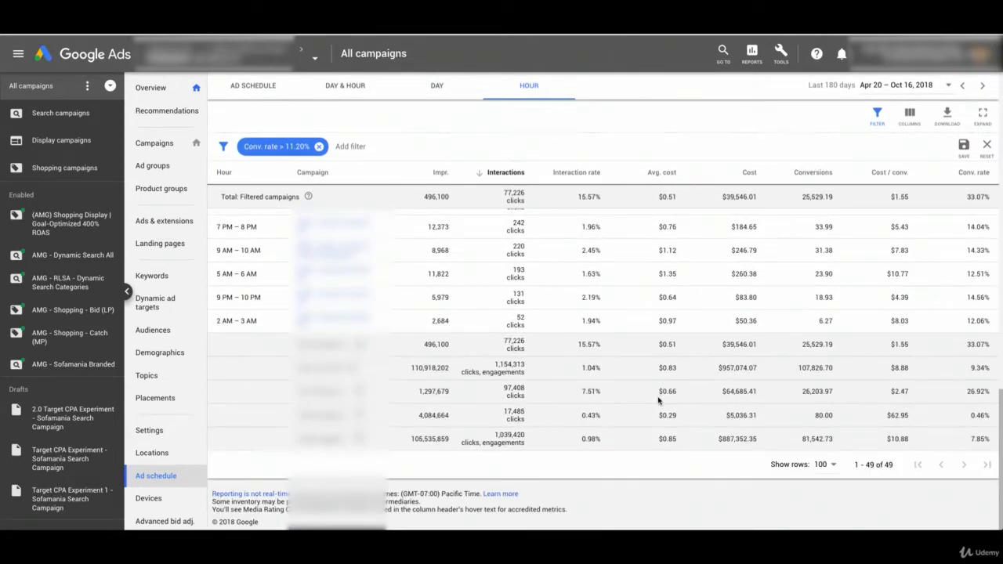
pyautogui.scroll(15, 658, 400)
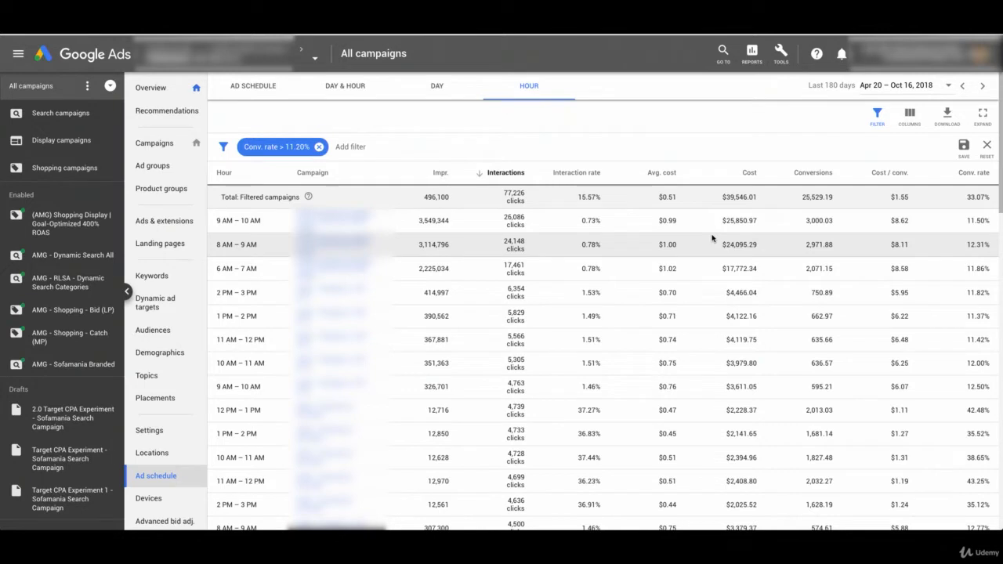
pyautogui.click(253, 86)
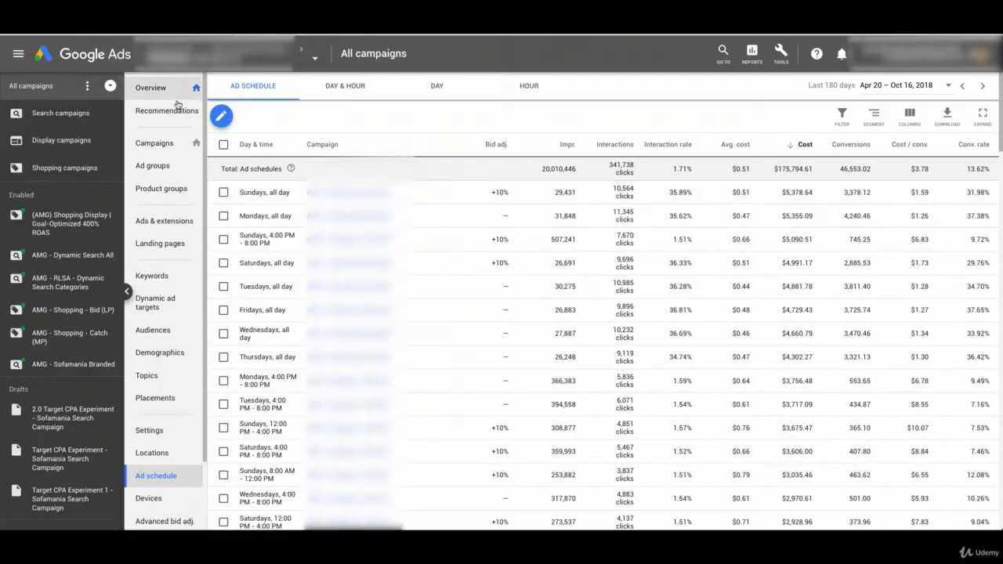
# Segment the campaigns table by hour of the day
pyautogui.click(163, 142)
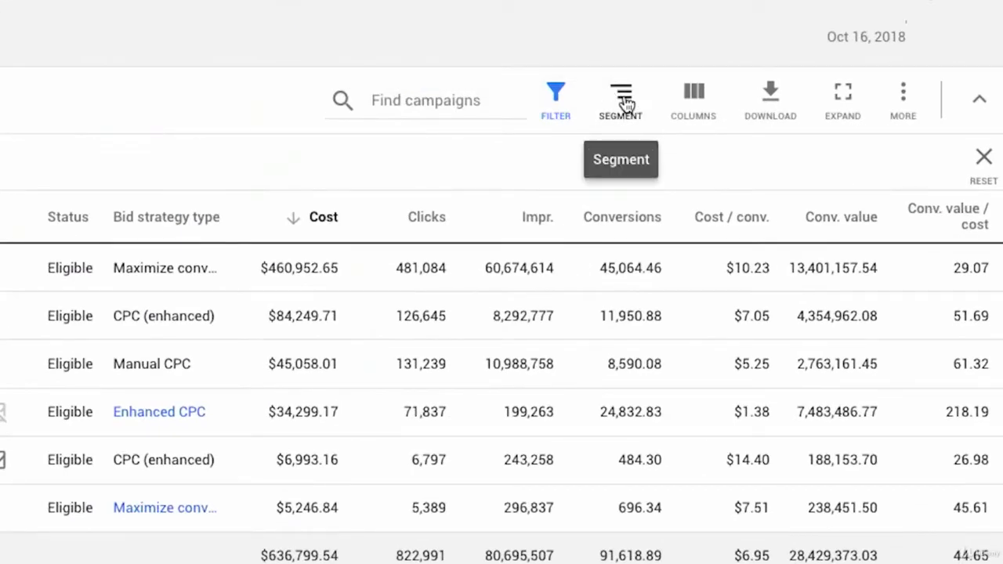
pyautogui.click(623, 102)
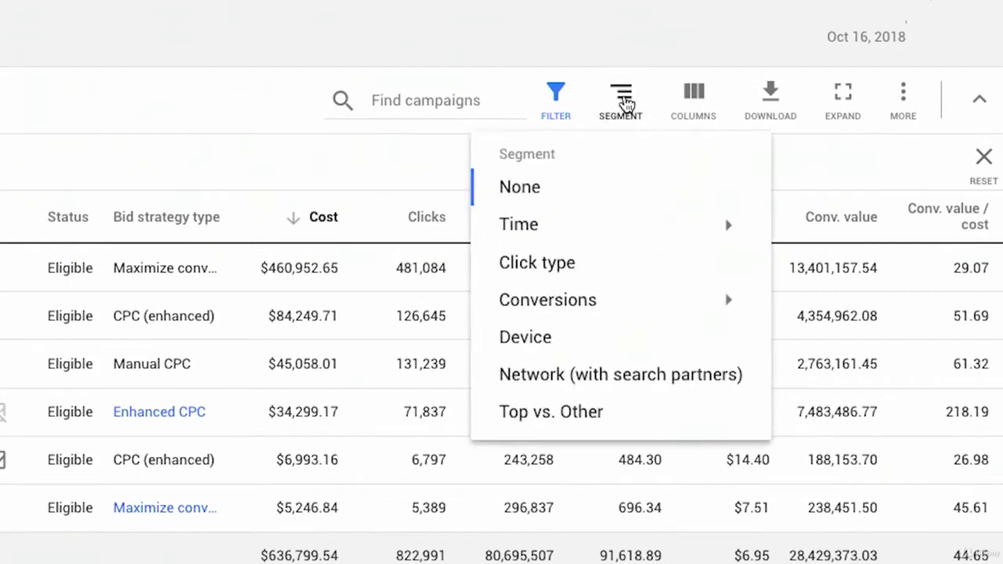
pyautogui.moveTo(625, 233)
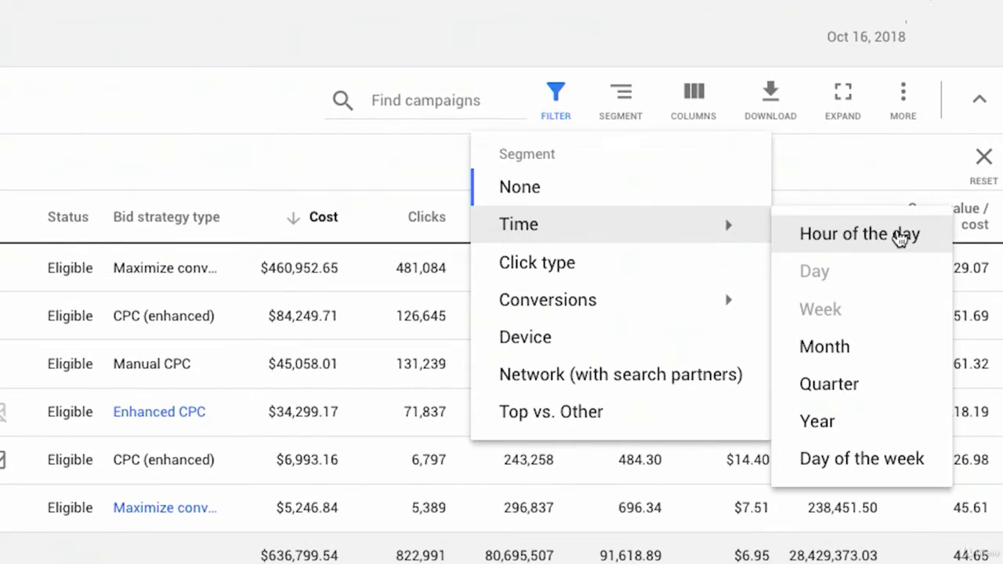
pyautogui.click(899, 236)
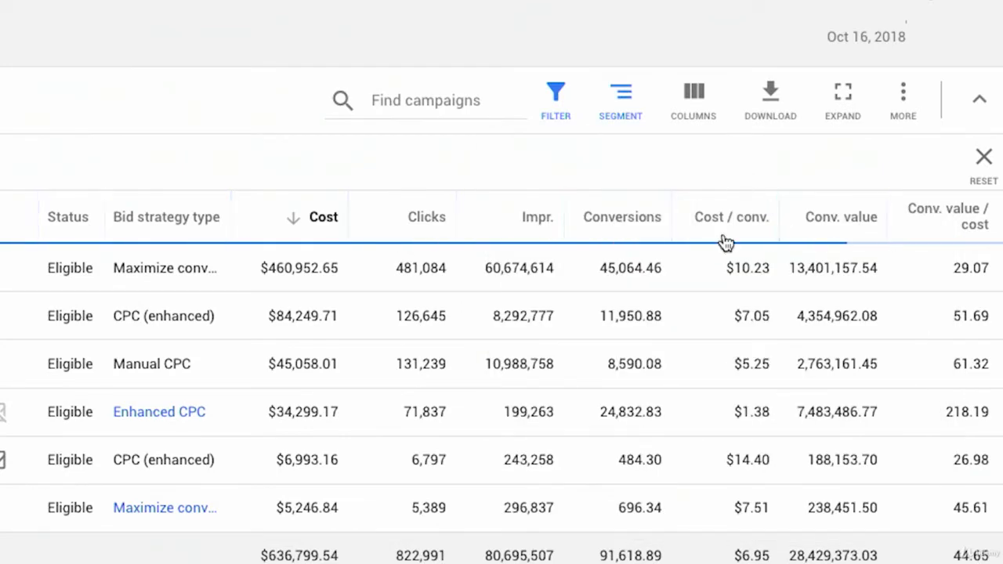
# Examine the hourly cost, clicks, conversions, cost per conversion and conversion value per cost within the segmented campaigns
pyautogui.scroll(-10, 642, 314)
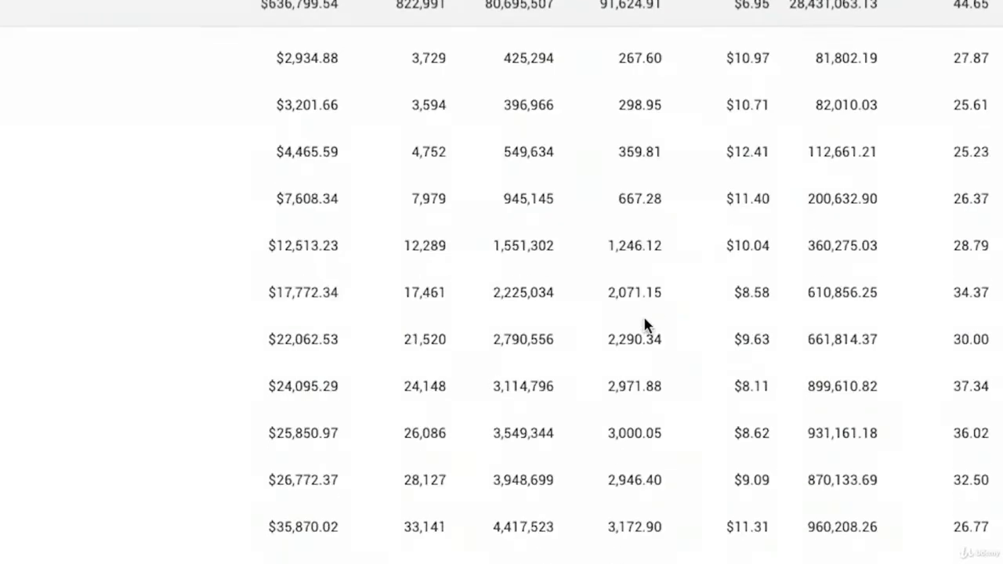
pyautogui.scroll(-2, 627, 329)
pyautogui.scroll(6, 540, 416)
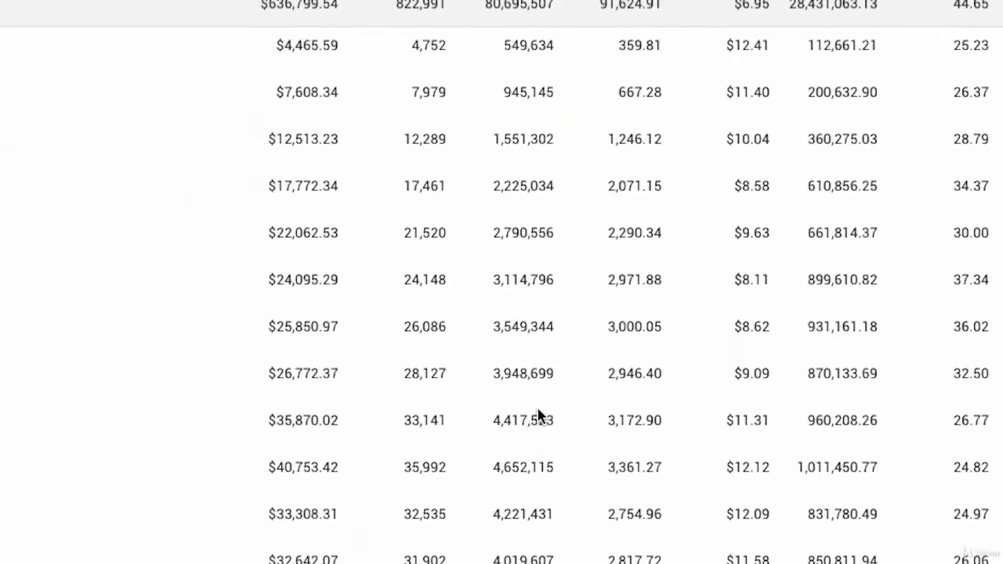
pyautogui.scroll(-7, 538, 408)
pyautogui.scroll(12, 538, 407)
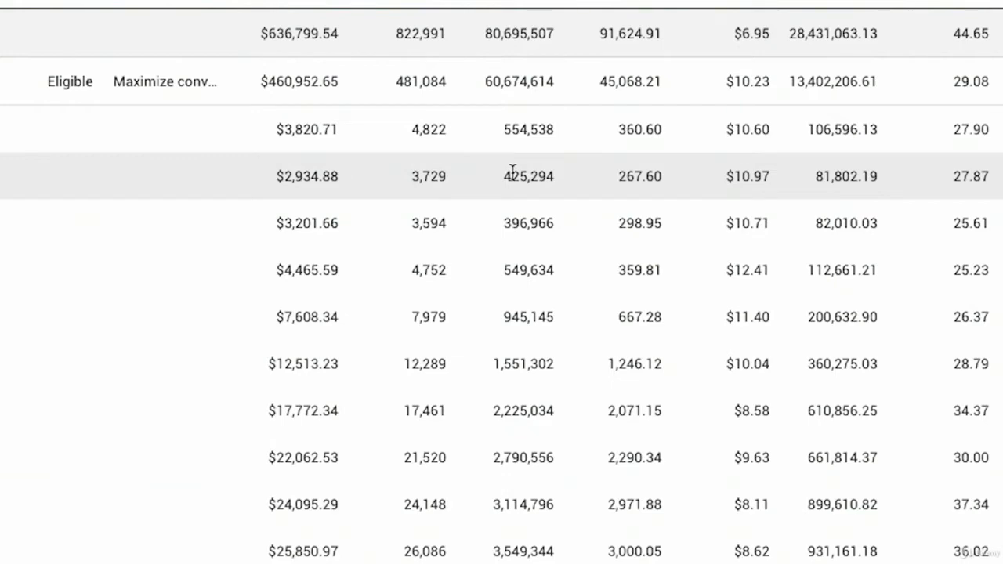
pyautogui.scroll(-3, 513, 179)
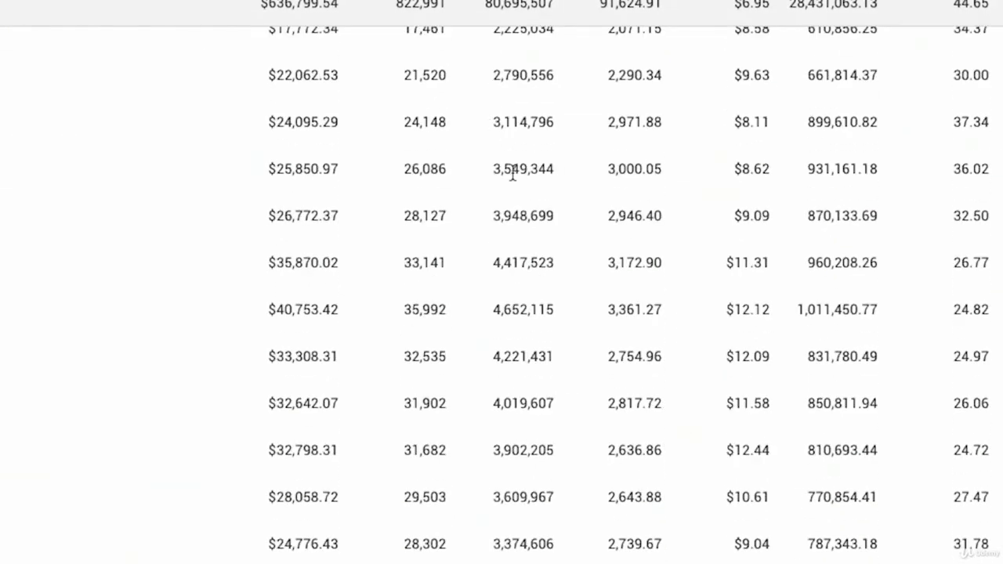
pyautogui.scroll(-1, 510, 215)
pyautogui.scroll(5, 506, 222)
pyautogui.scroll(3, 506, 224)
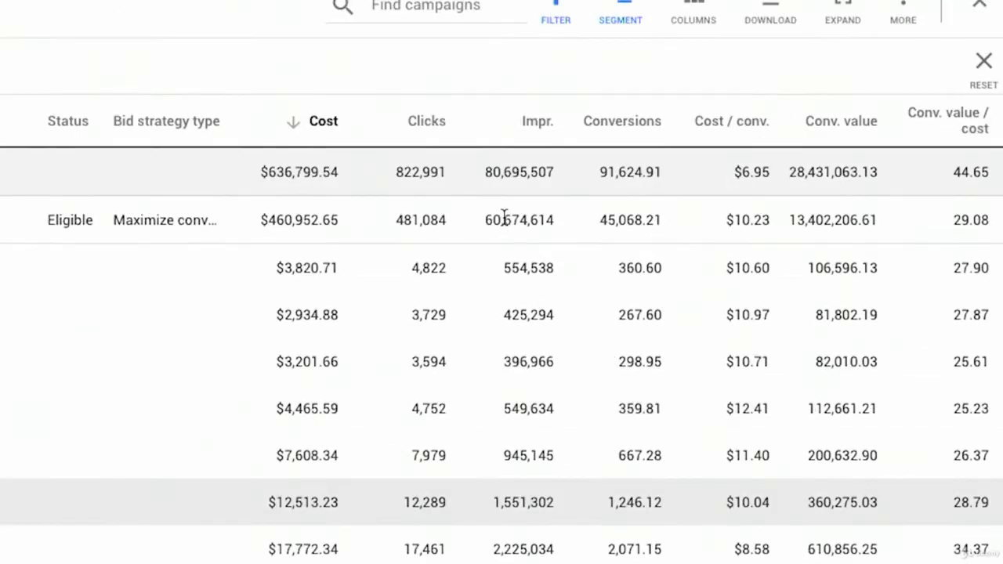
pyautogui.scroll(-1, 504, 217)
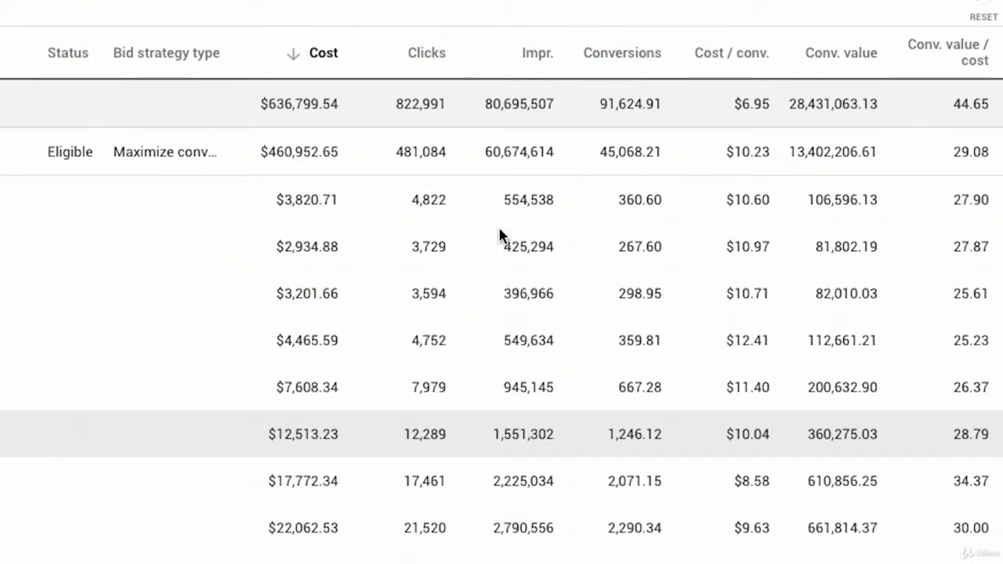
pyautogui.scroll(-1, 280, 310)
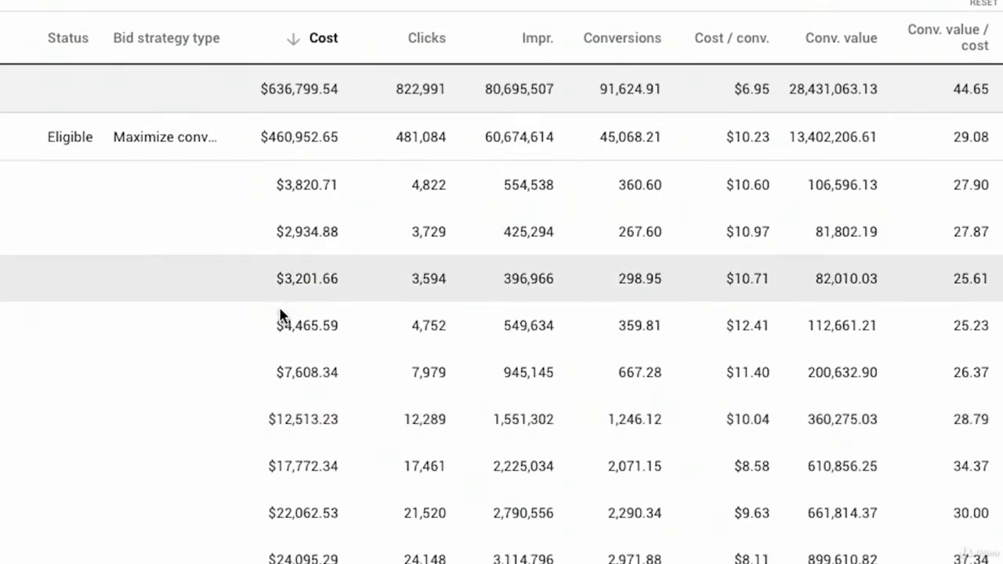
pyautogui.scroll(-2, 502, 282)
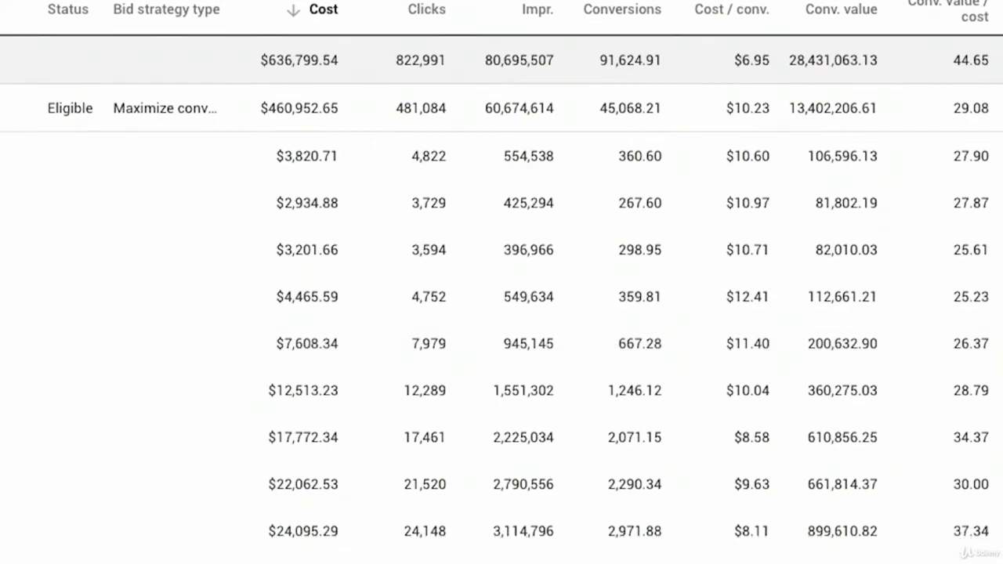
pyautogui.scroll(-4, 473, 331)
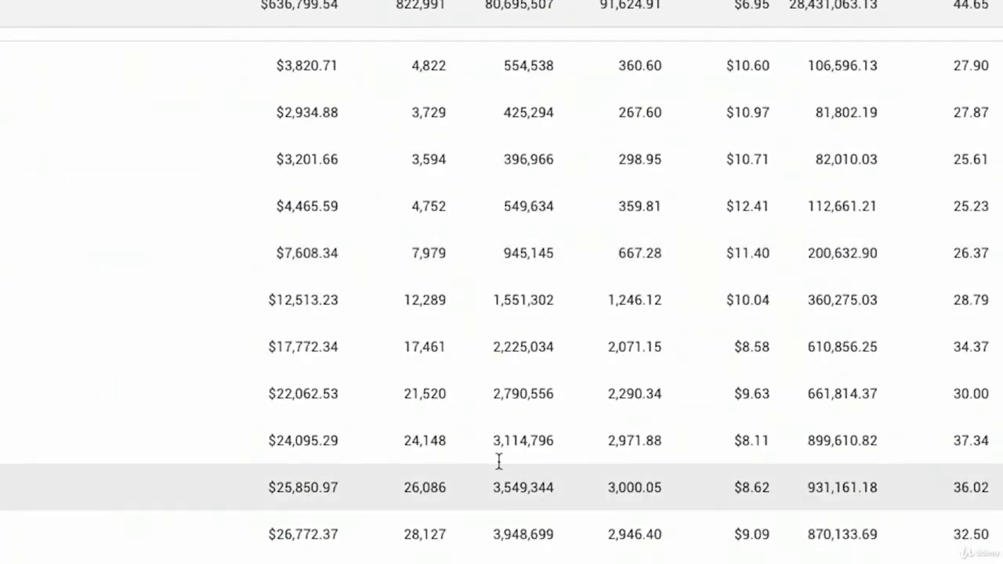
pyautogui.scroll(-5, 502, 313)
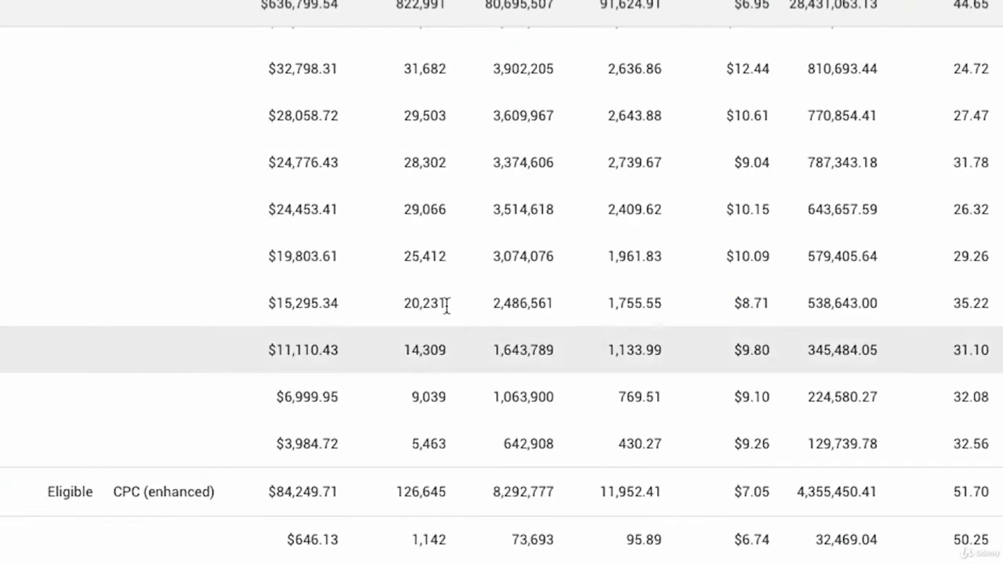
pyautogui.scroll(10, 627, 415)
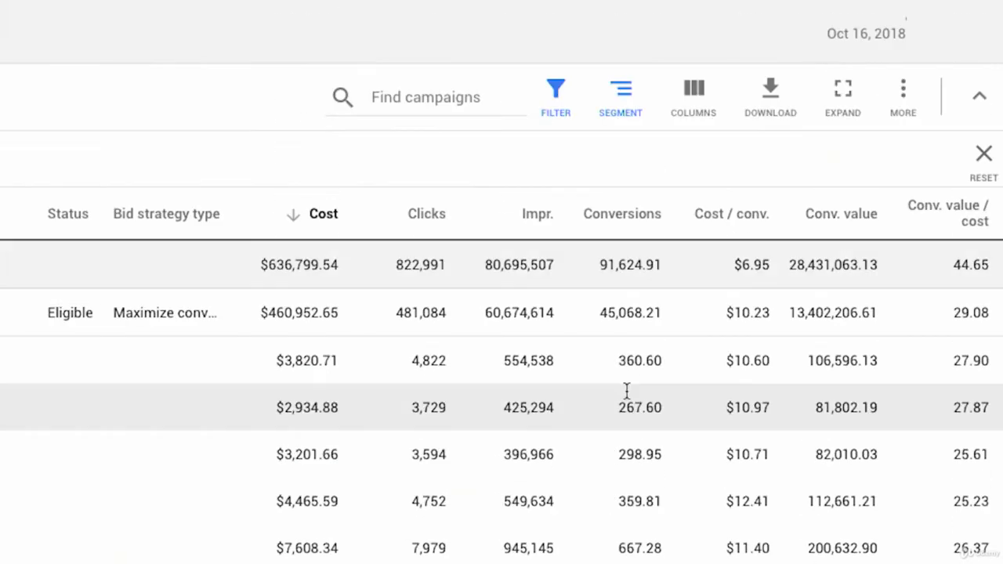
pyautogui.scroll(-3, 608, 422)
pyautogui.scroll(2, 610, 423)
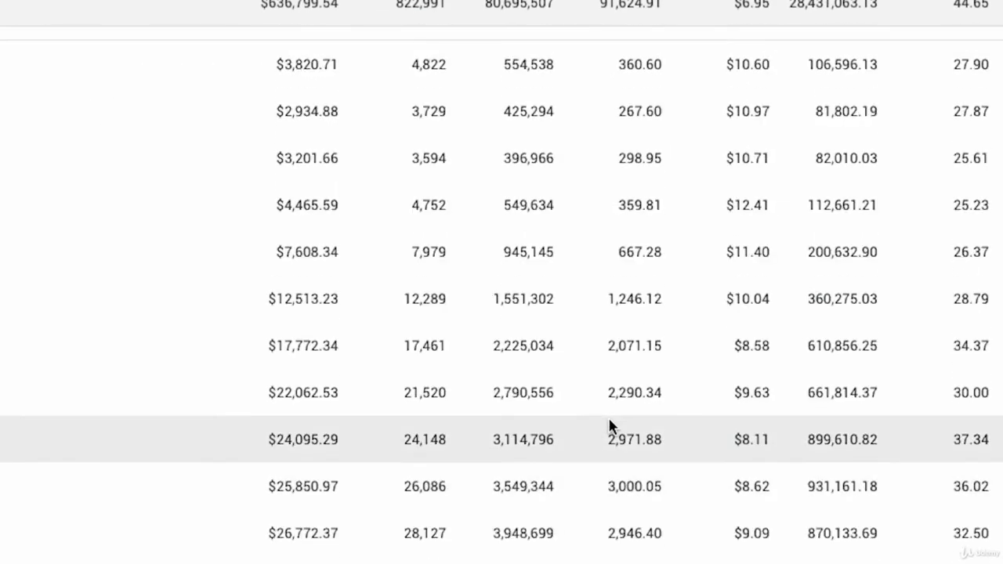